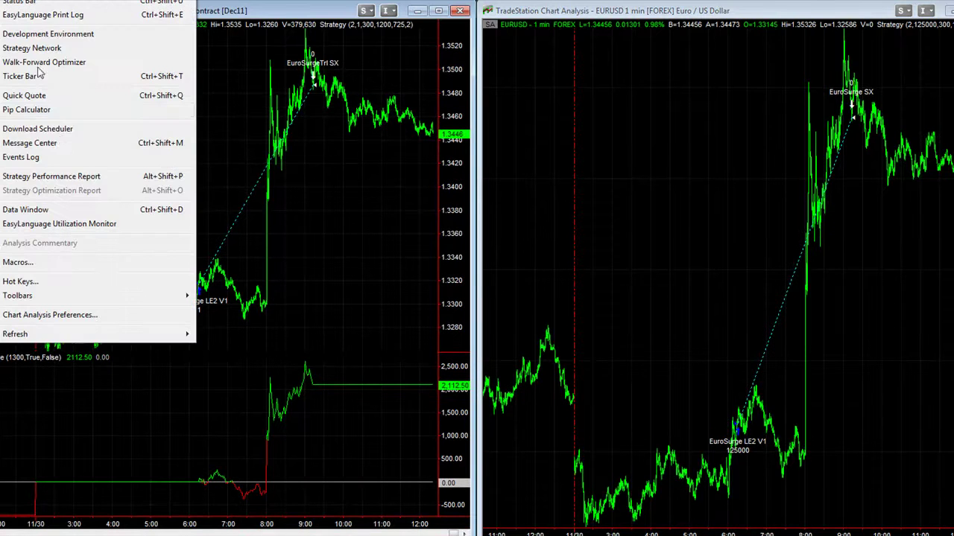
pyautogui.click(64, 178)
pyautogui.moveTo(599, 87); pyautogui.dragTo(202, 63)
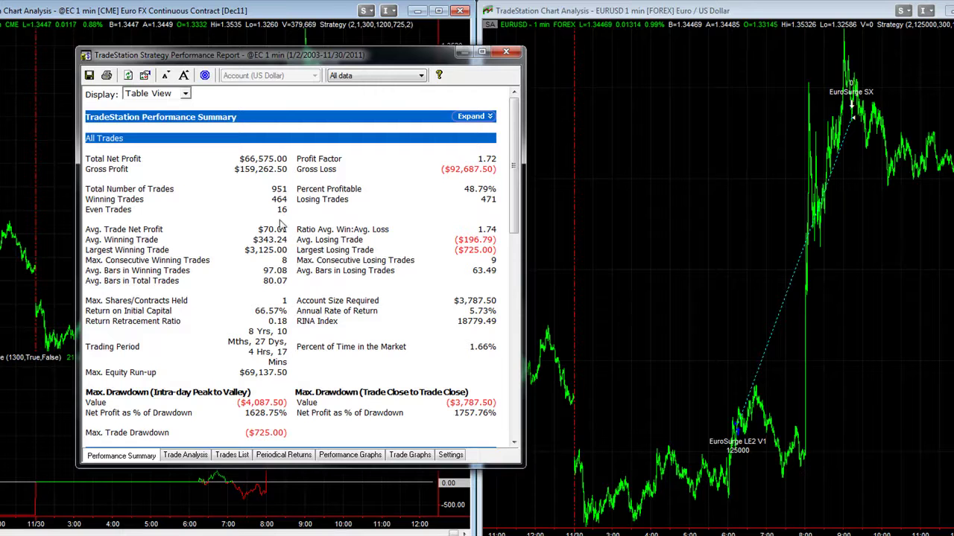
pyautogui.moveTo(269, 229); pyautogui.dragTo(286, 227)
pyautogui.click(374, 455)
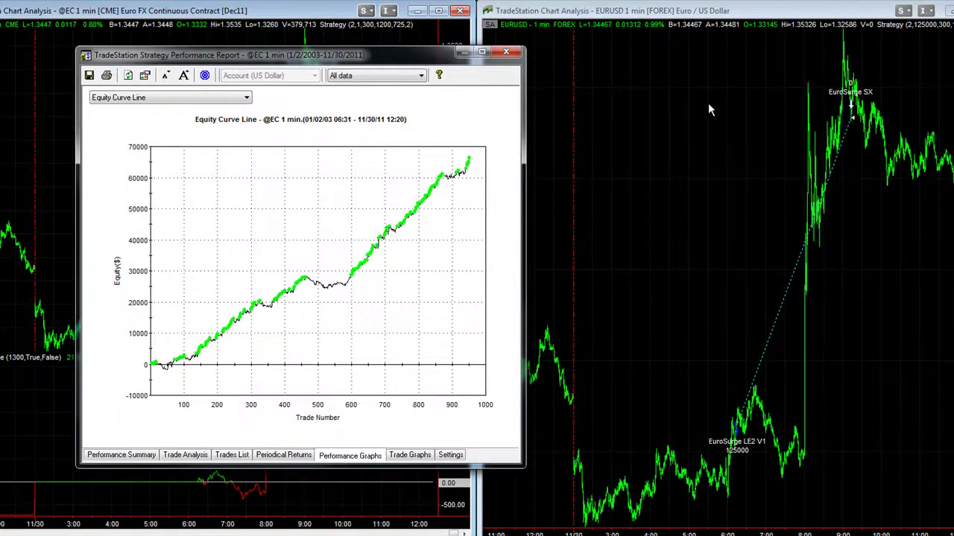
pyautogui.click(710, 105)
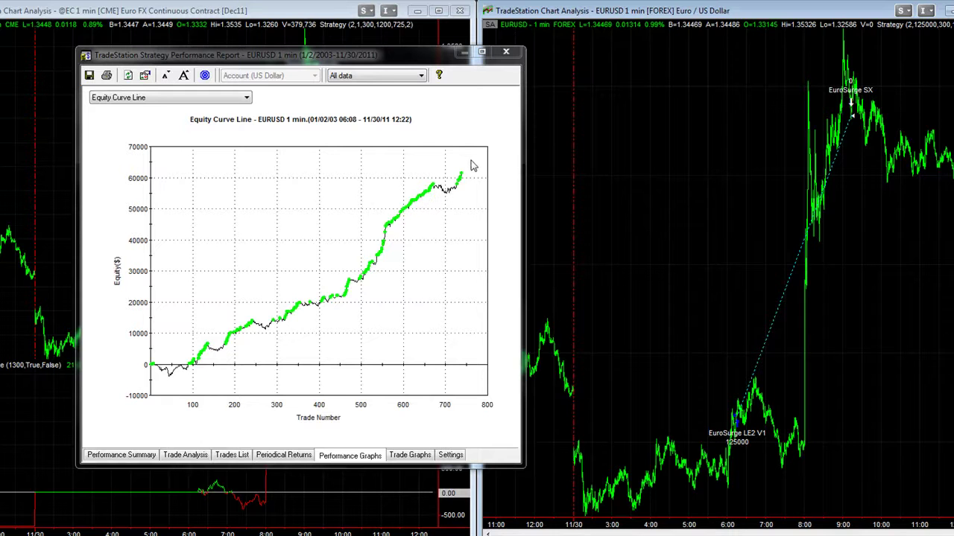
# - Show the EURUSD summary with $61,468.75 net profit and highlight the $4,420.00 drawdown
pyautogui.click(113, 455)
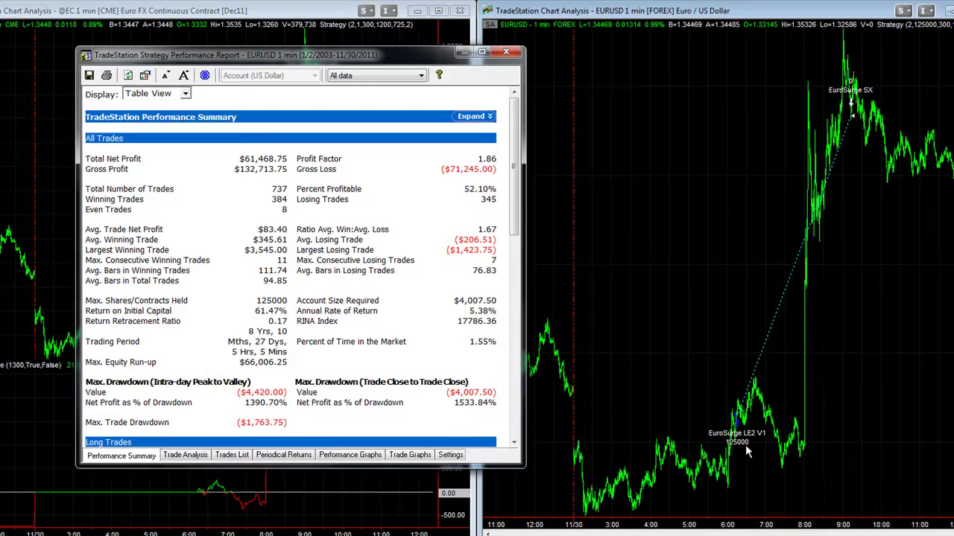
pyautogui.moveTo(389, 51); pyautogui.dragTo(792, 63)
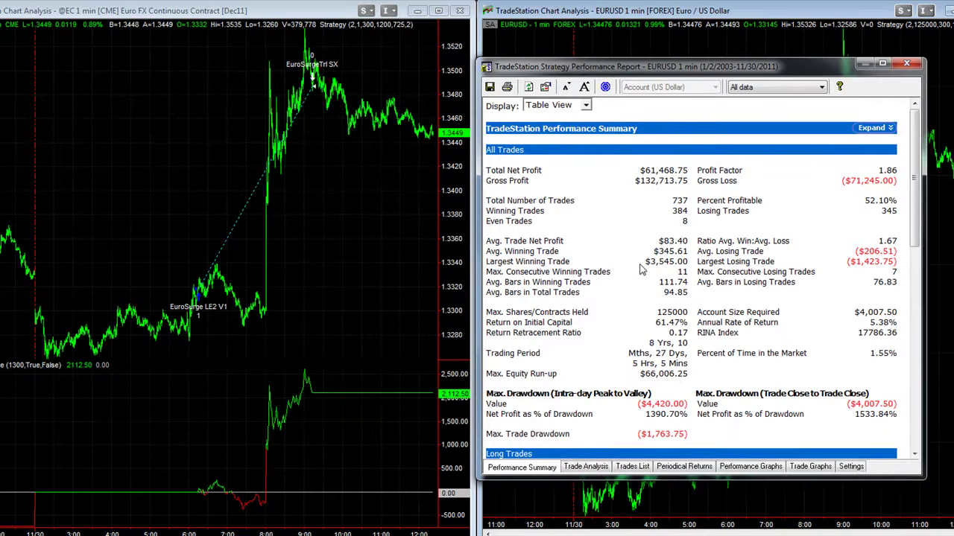
pyautogui.moveTo(644, 406); pyautogui.dragTo(679, 400)
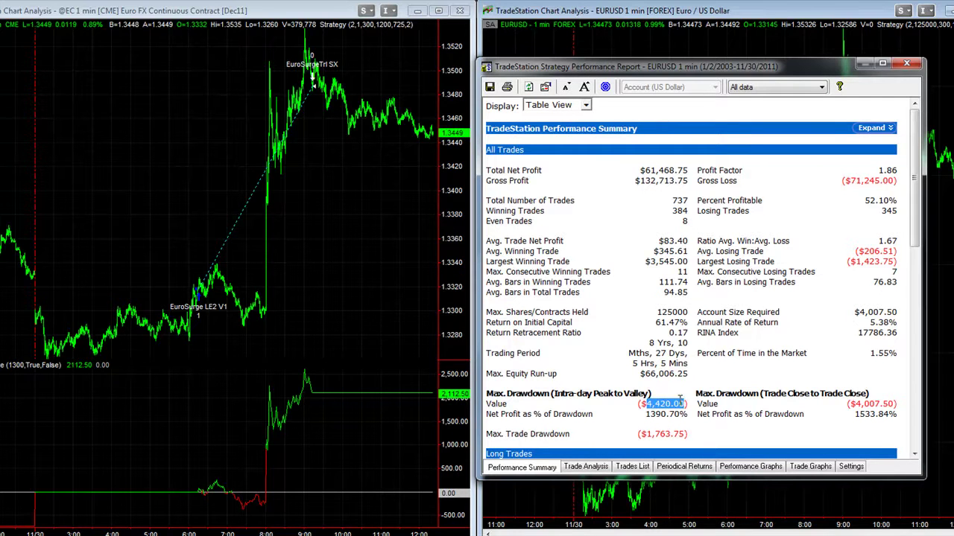
pyautogui.moveTo(733, 69); pyautogui.dragTo(455, 95)
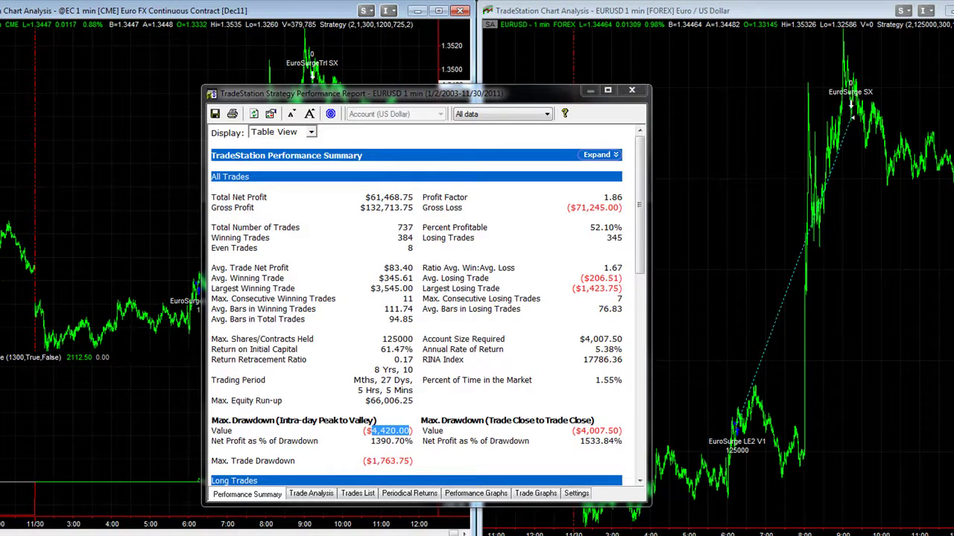
pyautogui.rightClick(34, 3)
pyautogui.press('Escape')
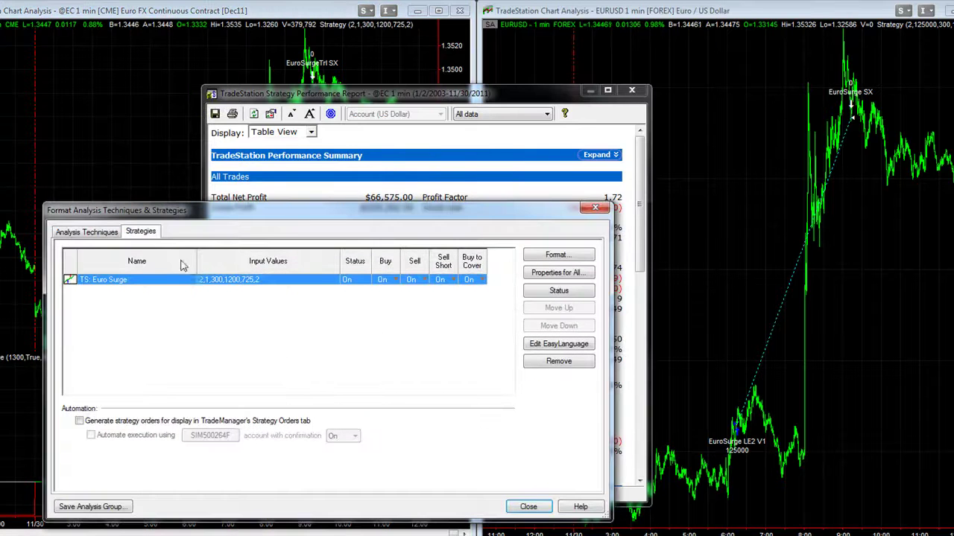
pyautogui.doubleClick(222, 285)
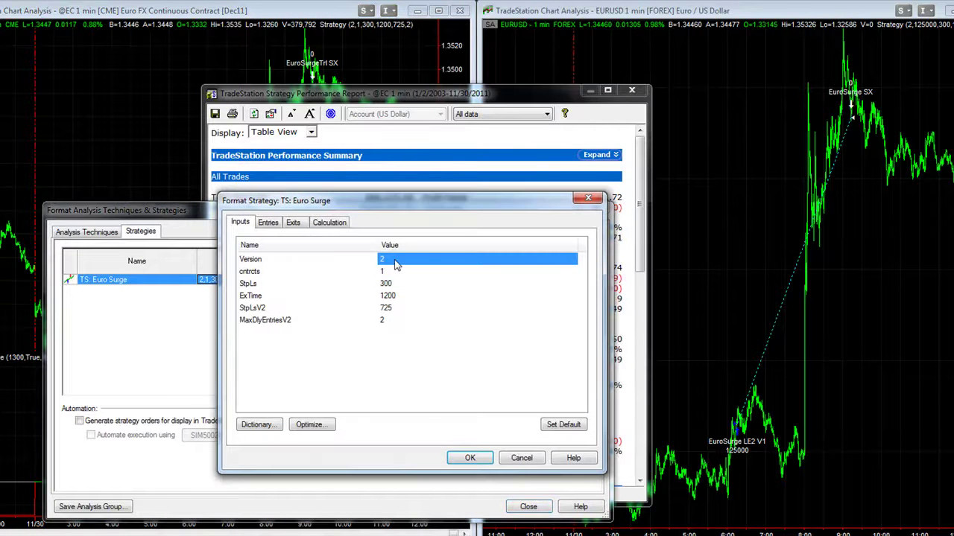
pyautogui.click(391, 311)
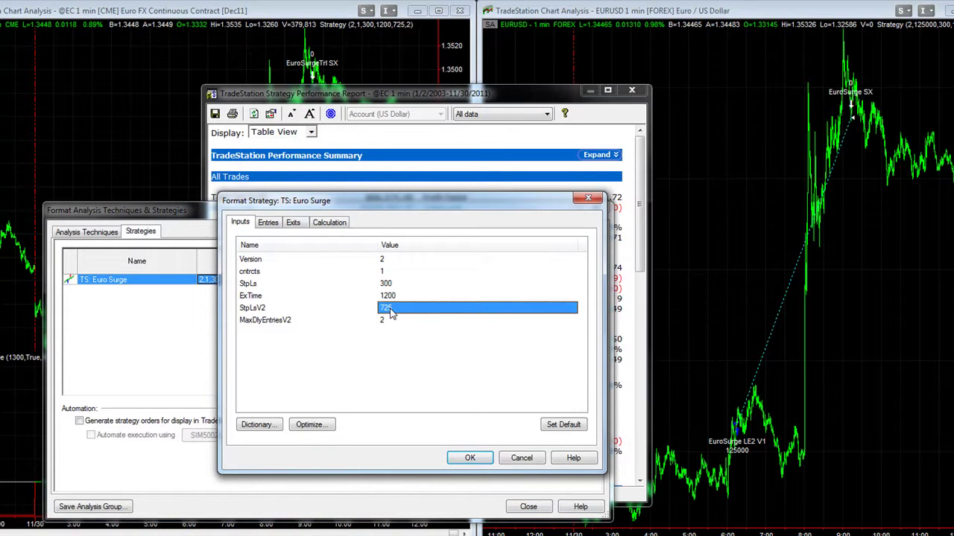
pyautogui.click(392, 322)
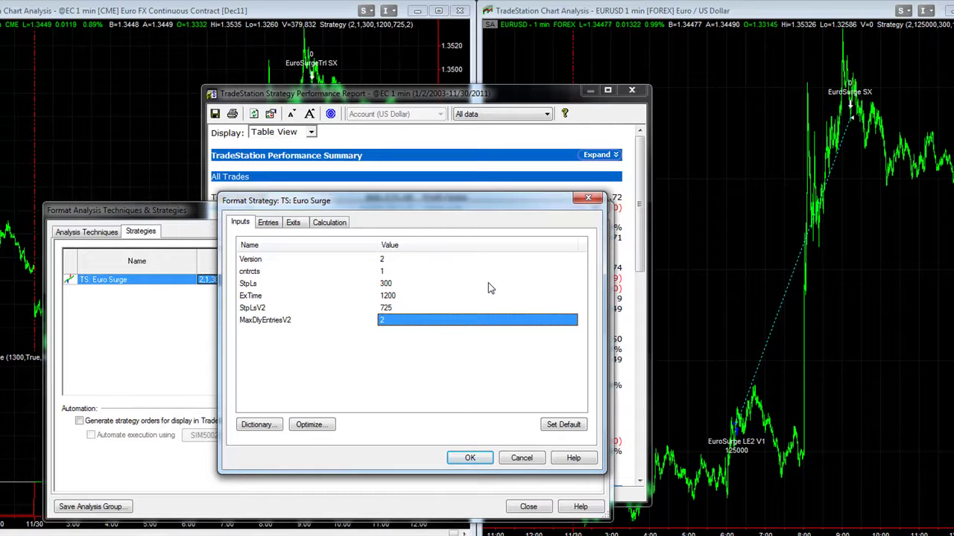
pyautogui.write('1')
pyautogui.click(470, 459)
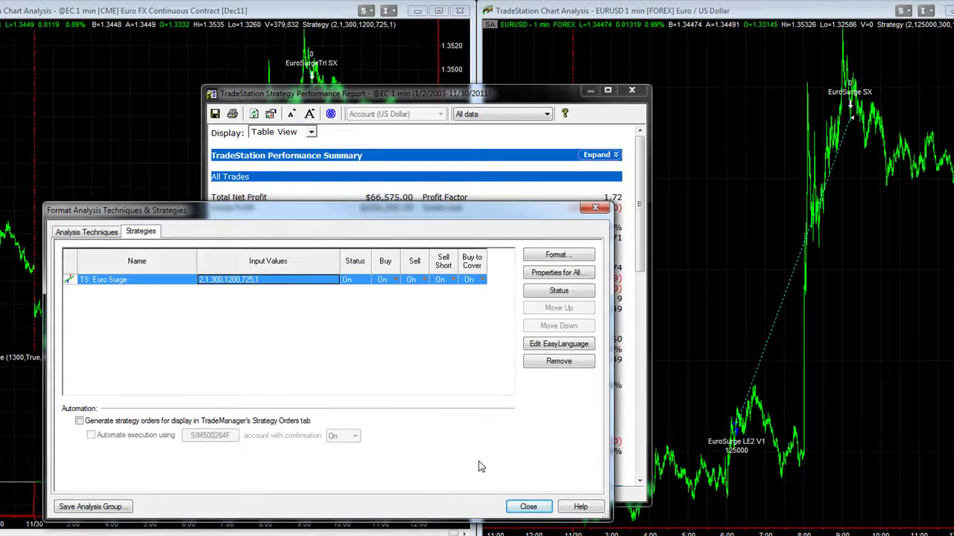
# - Recheck the Euro Surge inputs and close Format Strategies, updating the report to $62,312.50
pyautogui.doubleClick(227, 281)
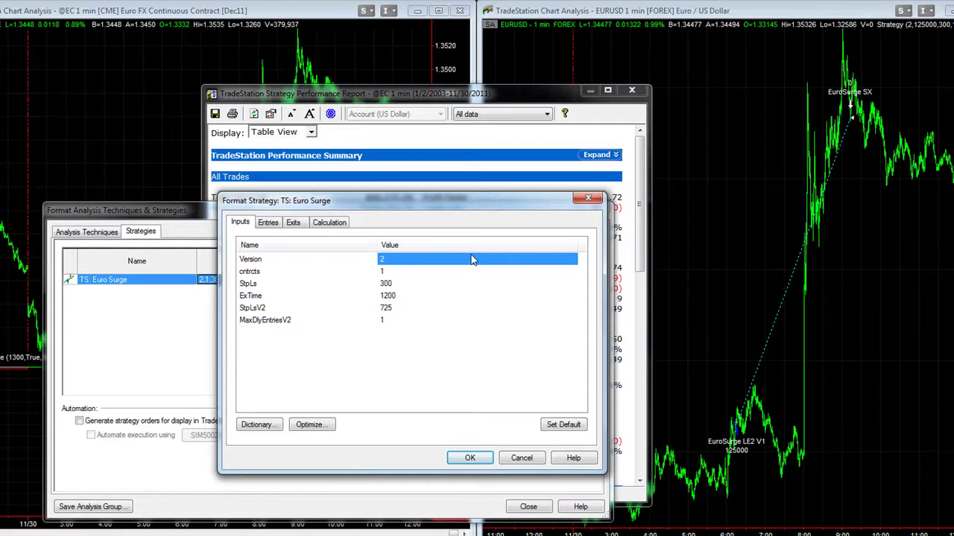
pyautogui.click(470, 458)
pyautogui.click(528, 507)
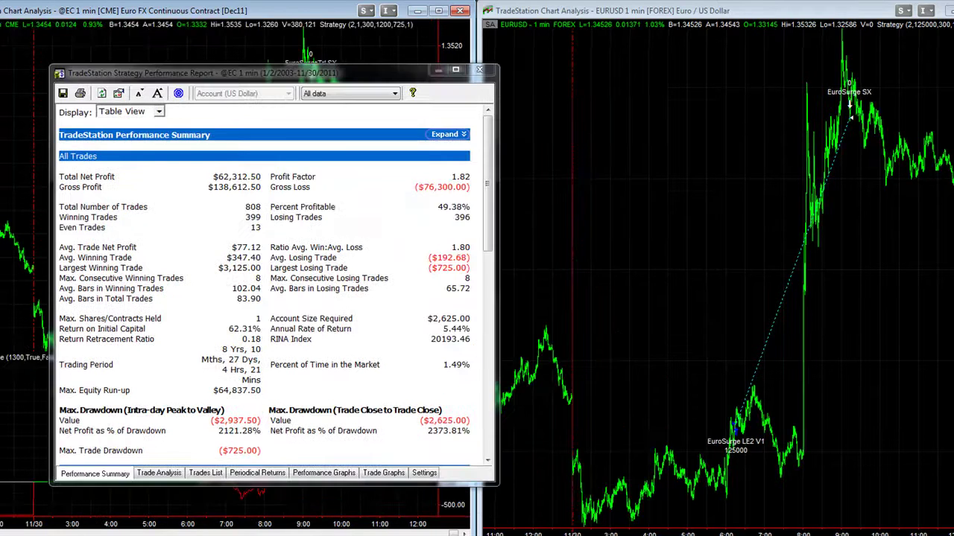
# - Highlight the revised $77.12 average trade, $2,937.50 drawdown and $62,312.50 net profit
pyautogui.moveTo(231, 75); pyautogui.dragTo(273, 77)
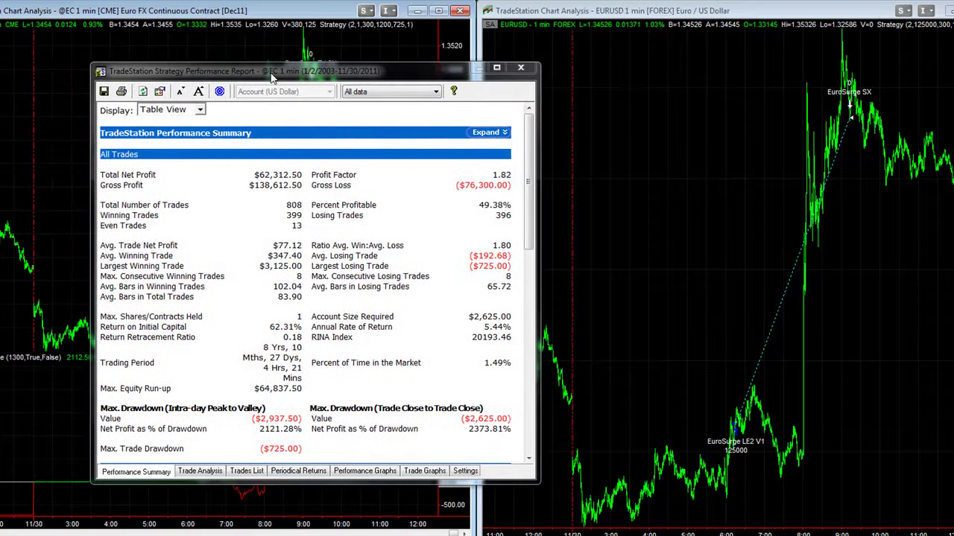
pyautogui.moveTo(280, 240); pyautogui.dragTo(303, 240)
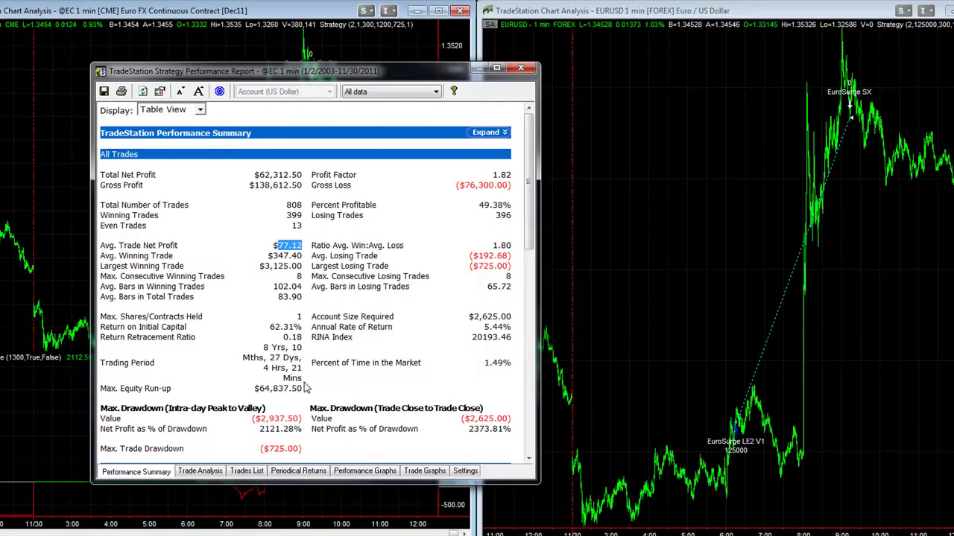
pyautogui.moveTo(262, 419); pyautogui.dragTo(300, 419)
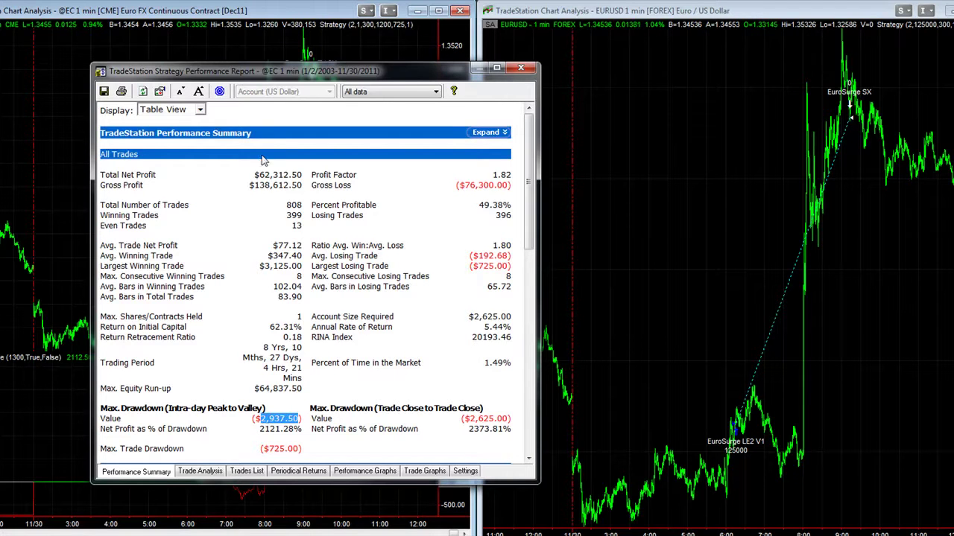
pyautogui.moveTo(262, 175); pyautogui.dragTo(301, 175)
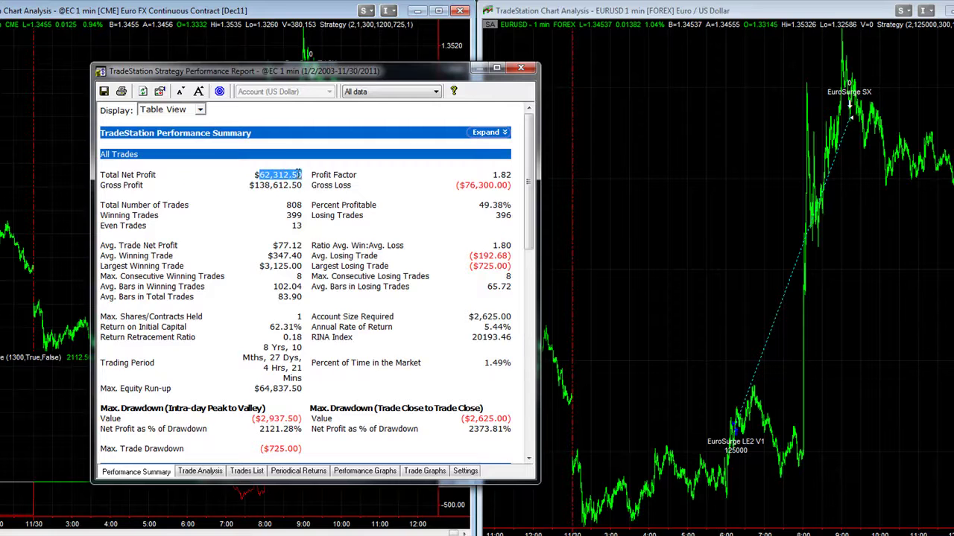
# - Check the revised equity curve and summary, then close the performance report
pyautogui.click(365, 472)
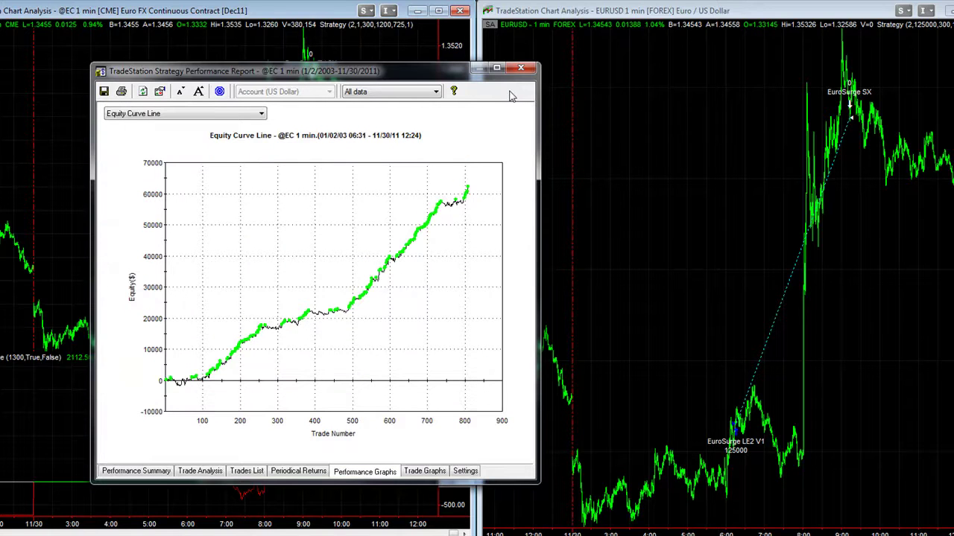
pyautogui.click(147, 475)
pyautogui.click(520, 68)
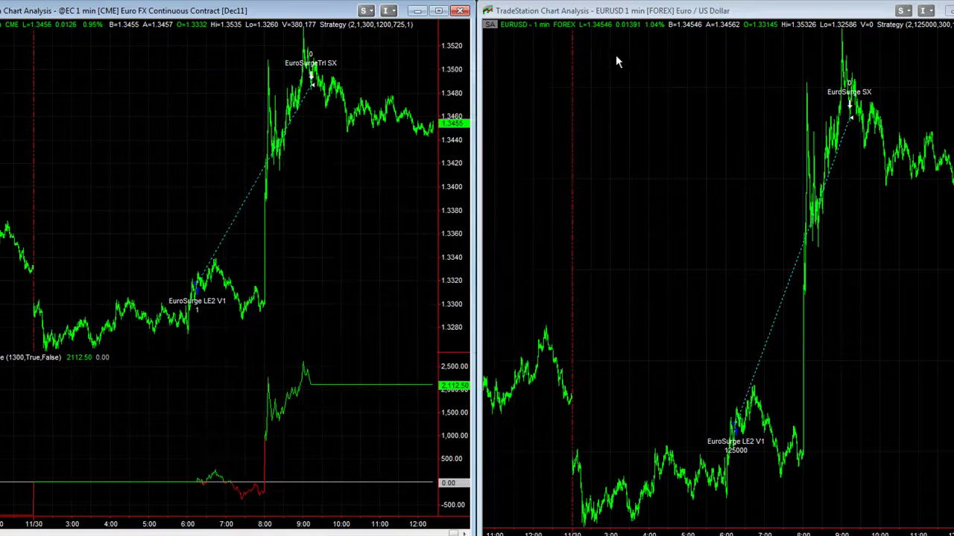
pyautogui.rightClick(34, 212)
pyautogui.click(112, 6)
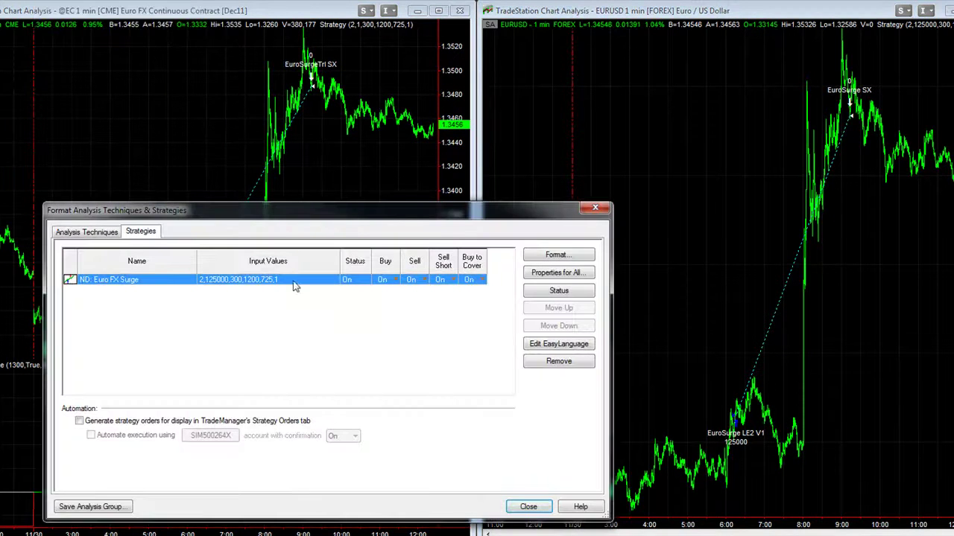
pyautogui.doubleClick(285, 283)
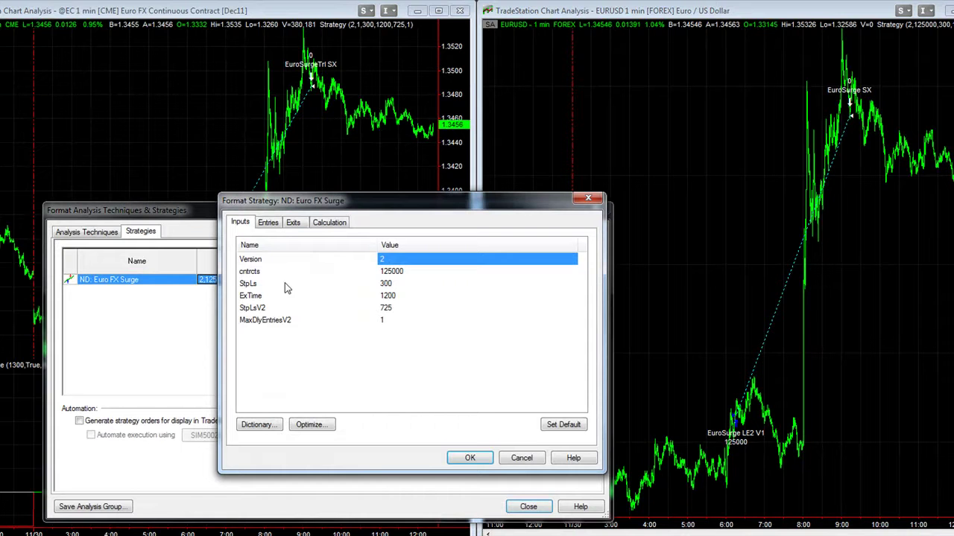
pyautogui.click(382, 320)
pyautogui.click(521, 459)
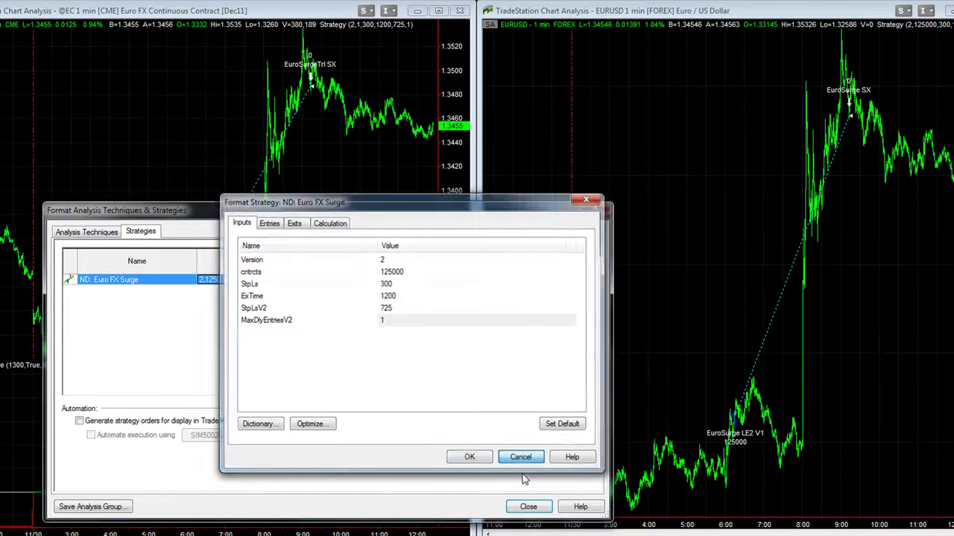
pyautogui.click(528, 506)
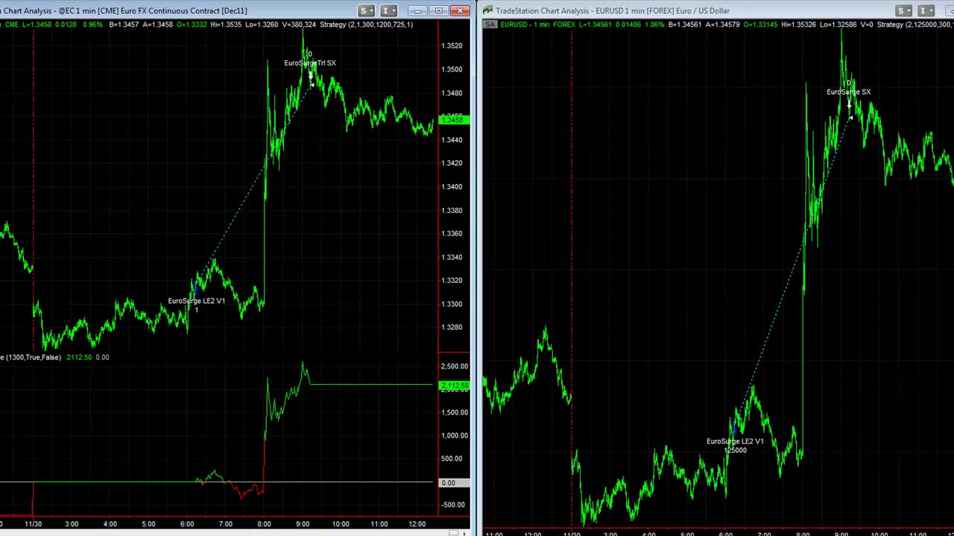
pyautogui.hotkey('alt', 'v')
pyautogui.click(220, 93)
pyautogui.moveTo(33, 124)
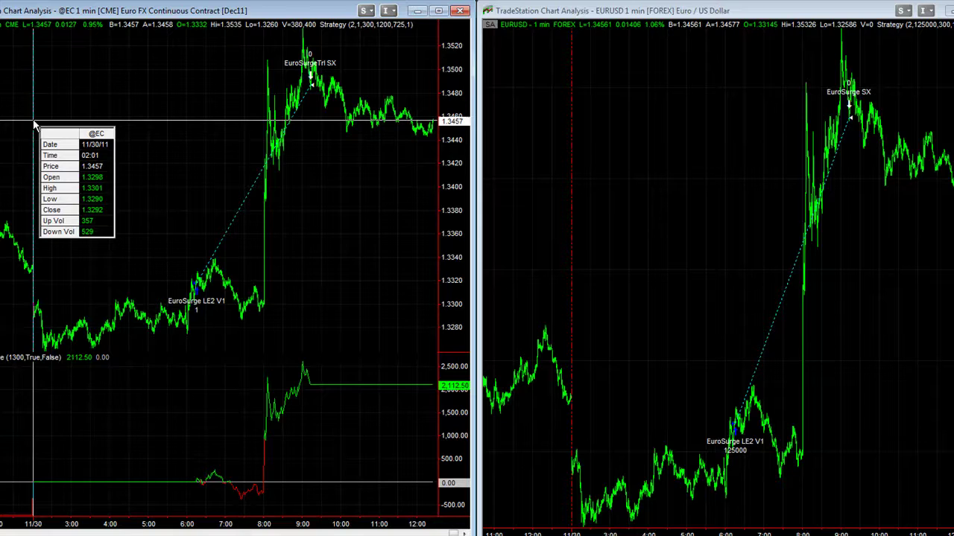
pyautogui.moveTo(310, 142); pyautogui.dragTo(313, 146)
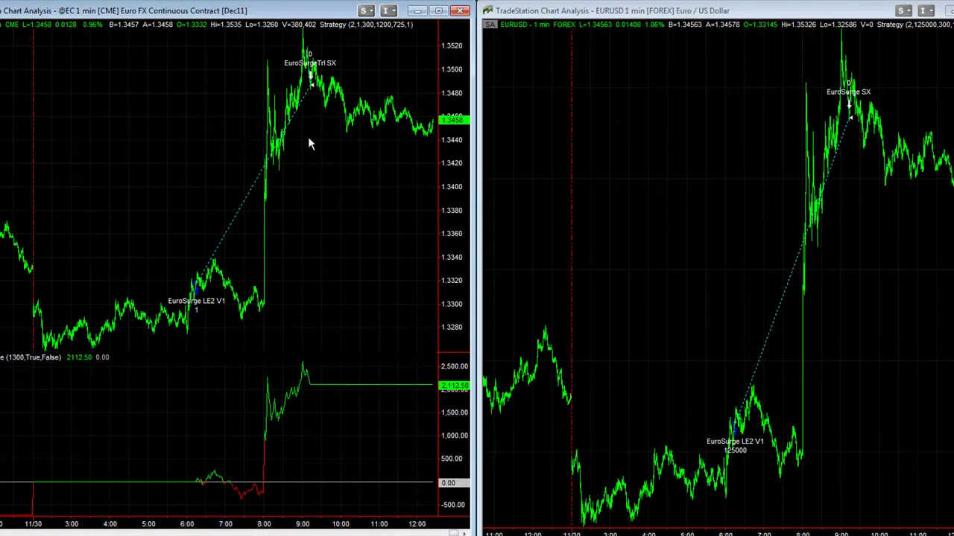
pyautogui.click(666, 103)
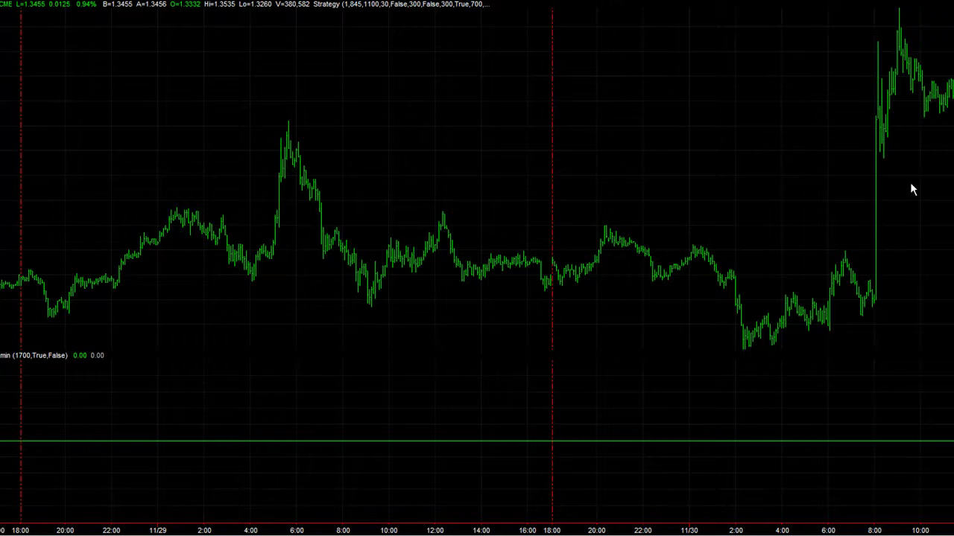
# - Read bar data around the 08:30 surge, then open the 5-minute chart's Strategy Performance Report
pyautogui.moveTo(886, 218)
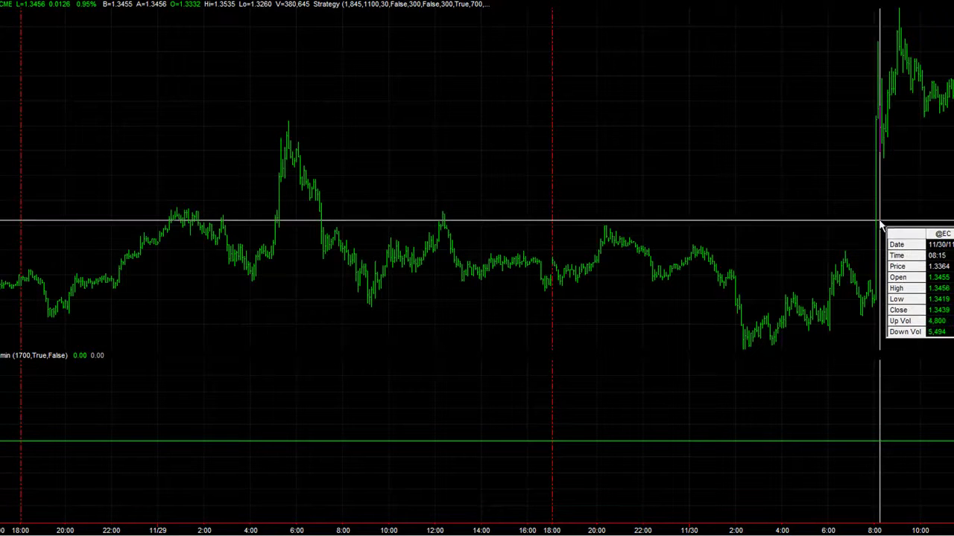
pyautogui.middleClick(876, 222)
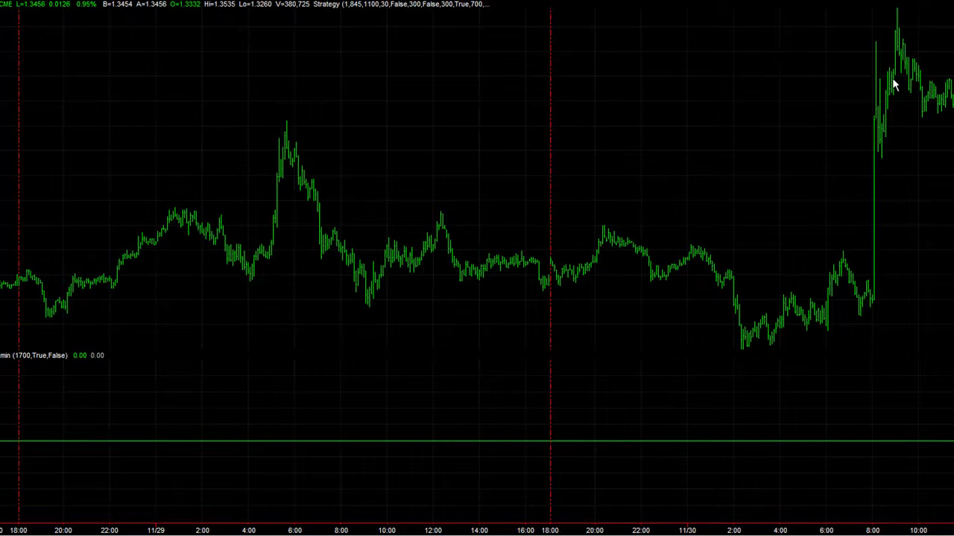
pyautogui.middleClick(679, 163)
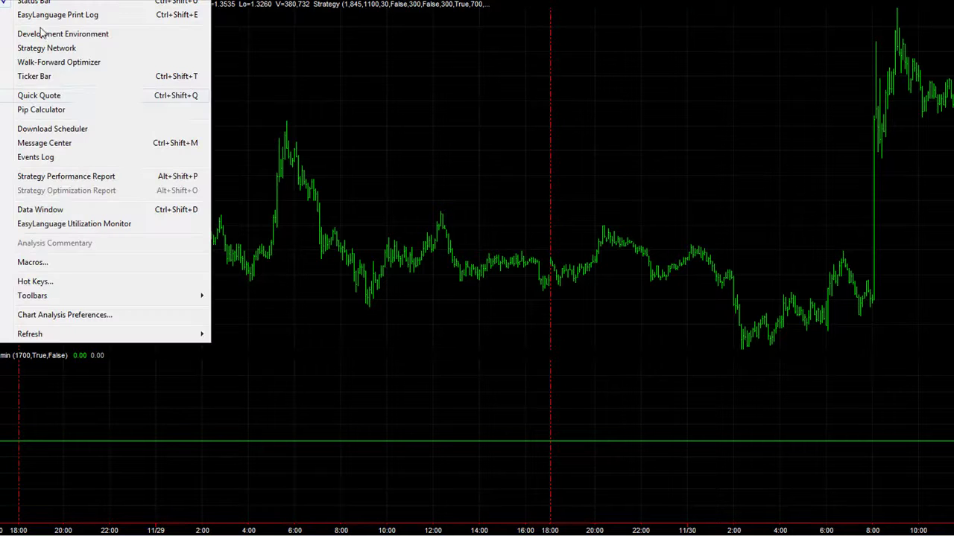
pyautogui.click(89, 179)
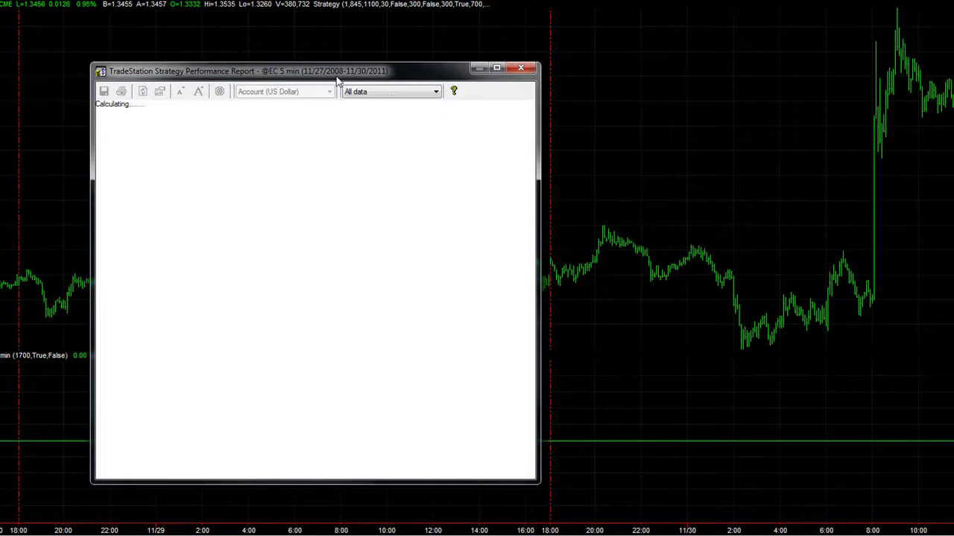
# - Center the report and review the Settings tab before returning to Performance Summary
pyautogui.moveTo(339, 74); pyautogui.dragTo(459, 77)
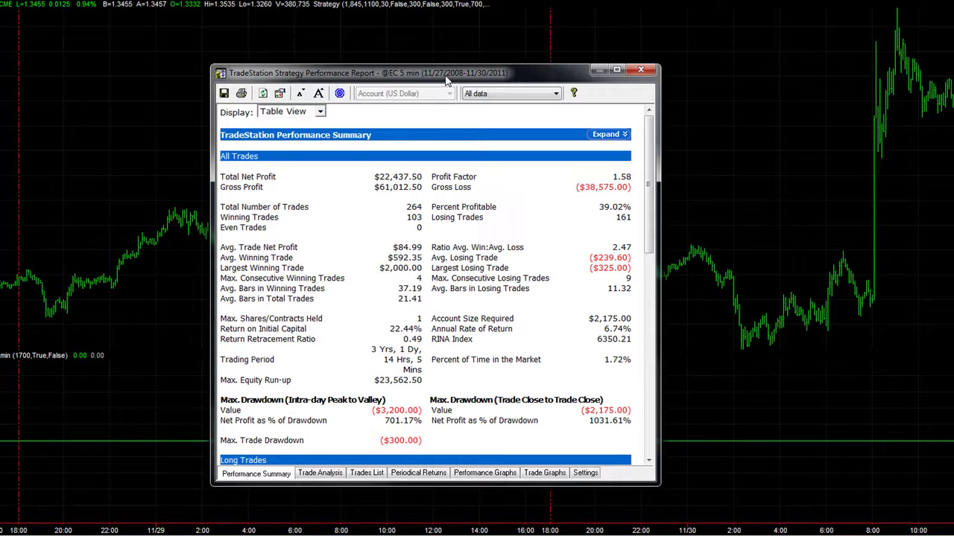
pyautogui.click(584, 474)
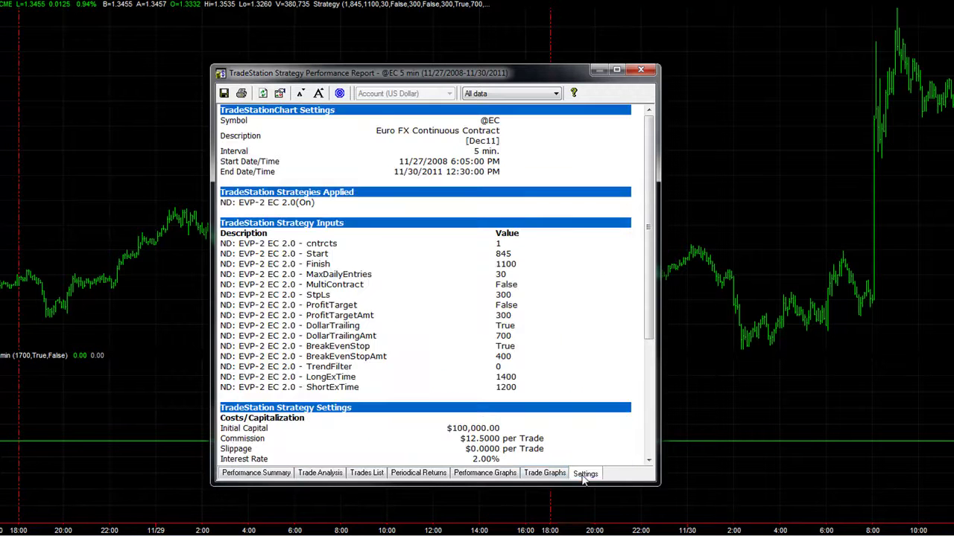
pyautogui.click(264, 476)
pyautogui.moveTo(477, 80)
pyautogui.mouseDown()
pyautogui.moveTo(426, 78)
pyautogui.moveTo(479, 77)
pyautogui.mouseUp()
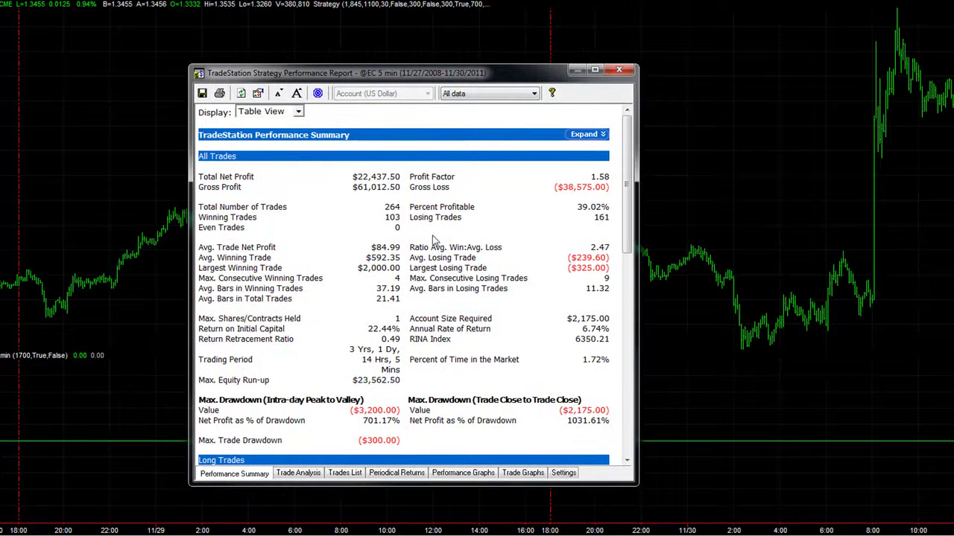
# - Highlight the 84.99 average trade net profit and 39.02% percent profitable
pyautogui.doubleClick(379, 248)
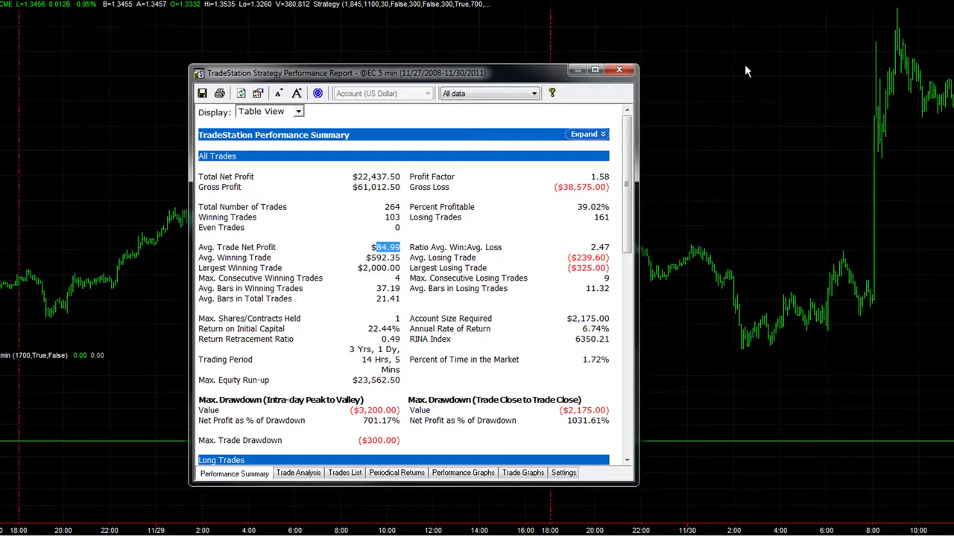
pyautogui.click(559, 213)
pyautogui.moveTo(577, 207); pyautogui.dragTo(597, 209)
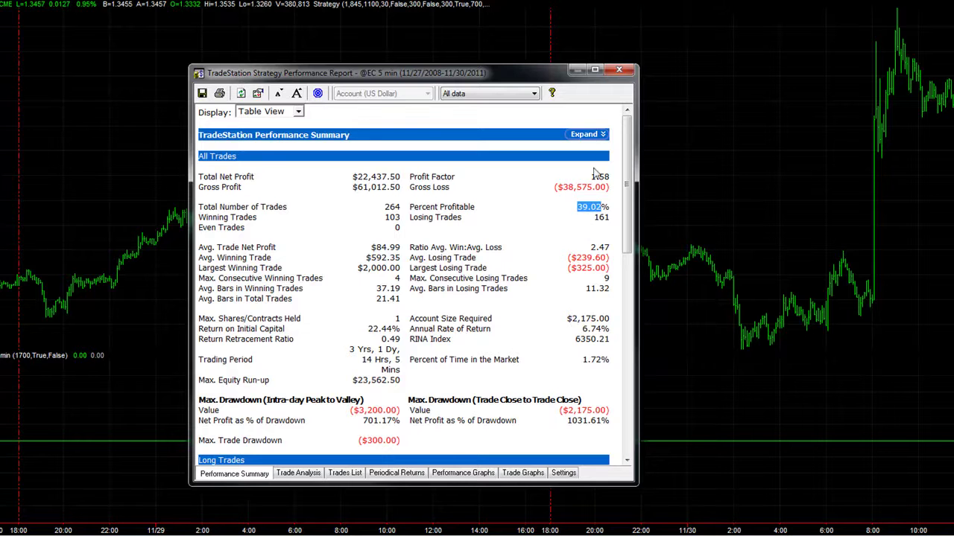
# - View the 5-minute strategy's equity curve, then return to the summary and reposition the report
pyautogui.click(448, 471)
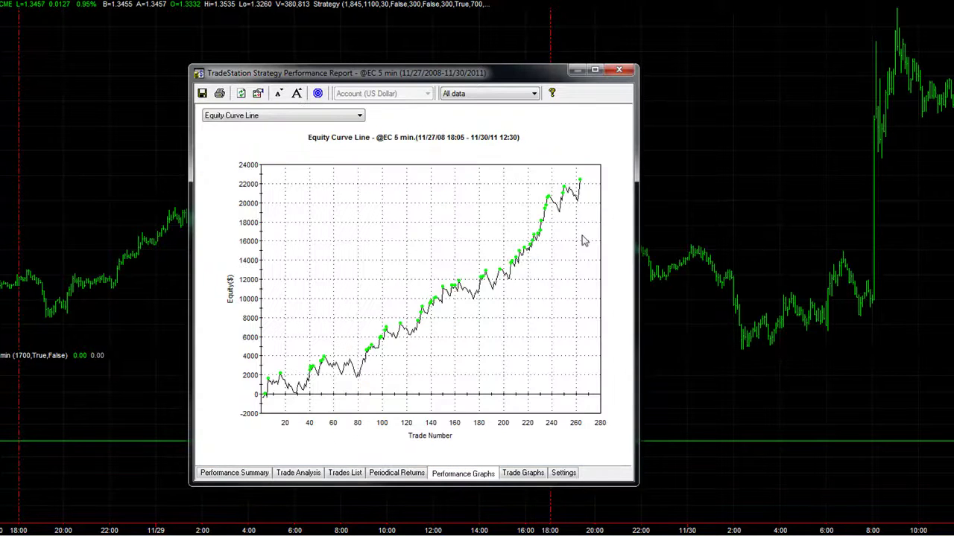
pyautogui.moveTo(580, 237)
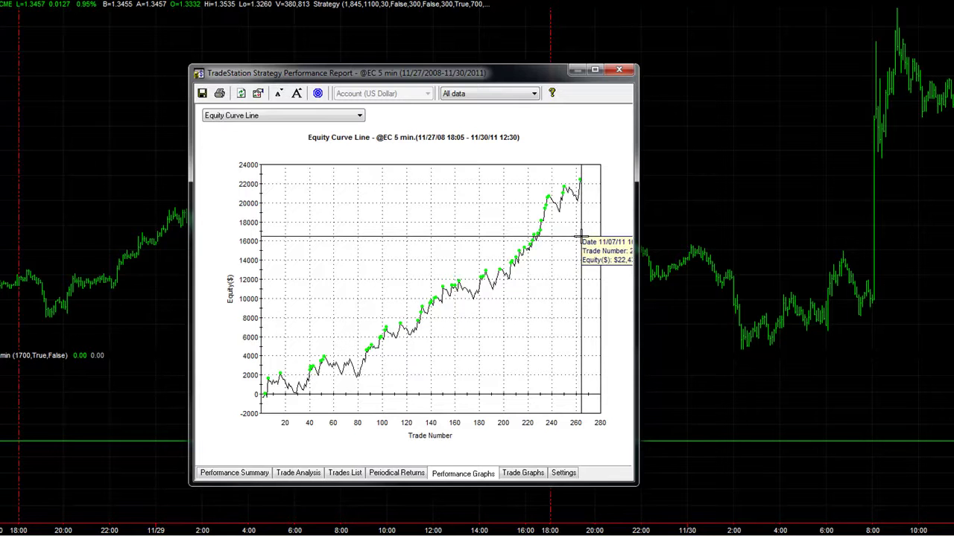
pyautogui.click(249, 474)
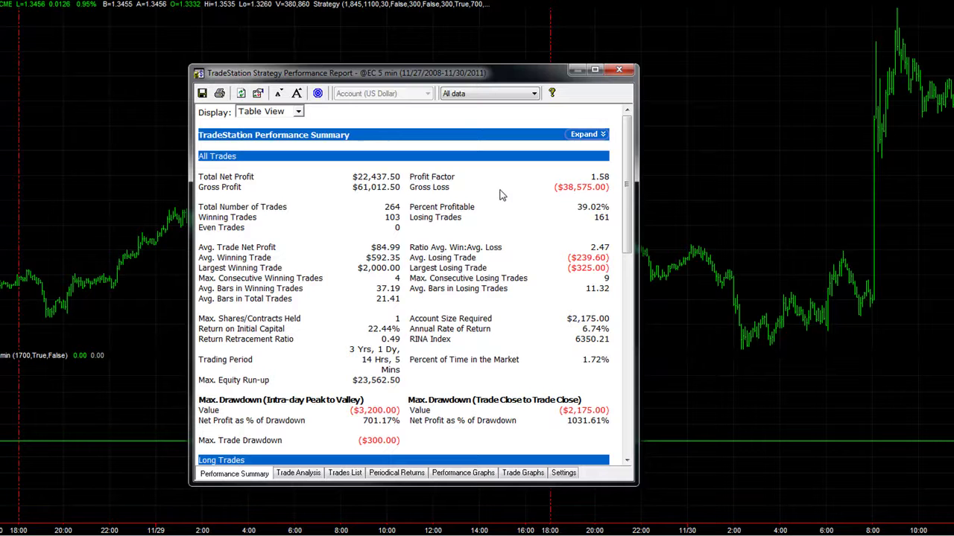
pyautogui.moveTo(478, 74)
pyautogui.mouseDown()
pyautogui.moveTo(495, 54)
pyautogui.moveTo(482, 58)
pyautogui.mouseUp()
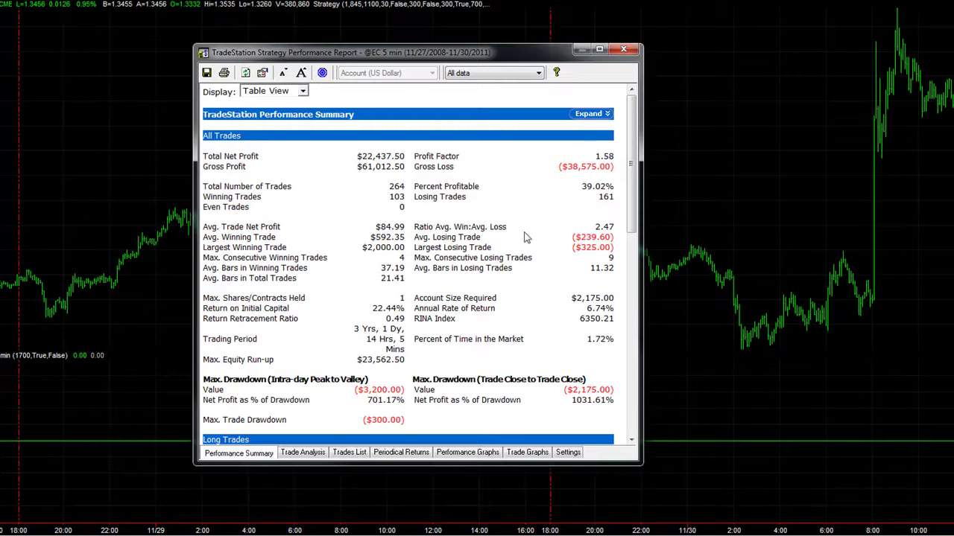
pyautogui.moveTo(411, 58); pyautogui.dragTo(428, 75)
# - Show monthly returns, highlight the ($25.00) 11/1/2011 net profit, and close the report
pyautogui.click(419, 468)
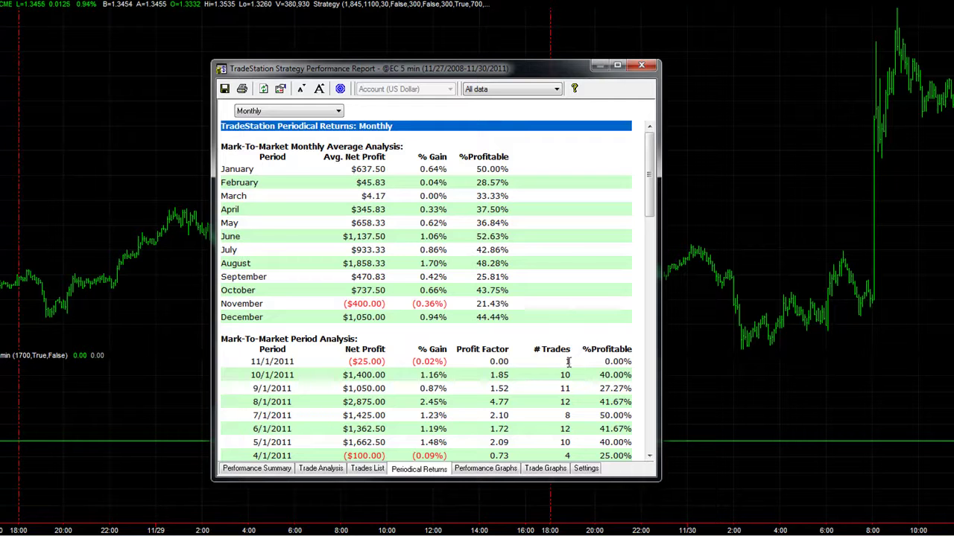
pyautogui.moveTo(348, 363); pyautogui.dragTo(397, 360)
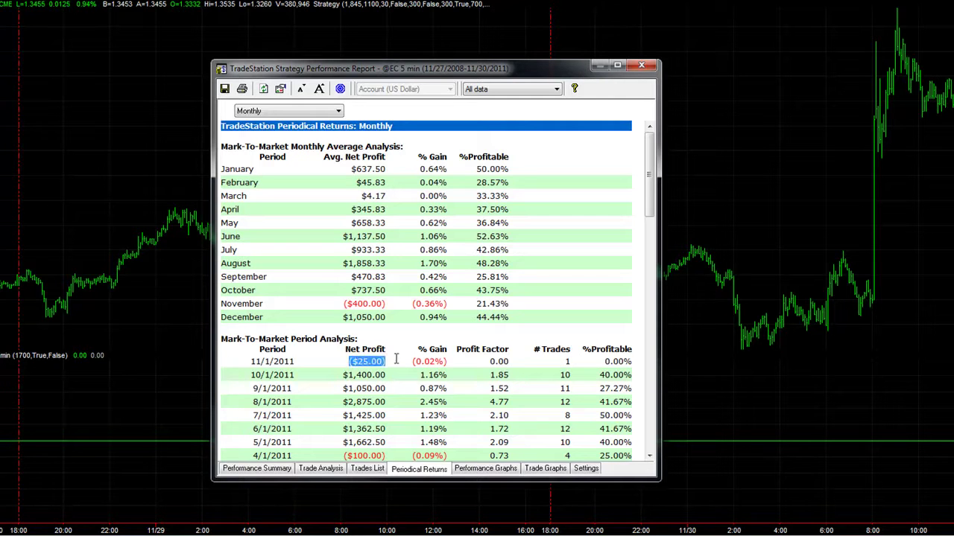
pyautogui.click(642, 67)
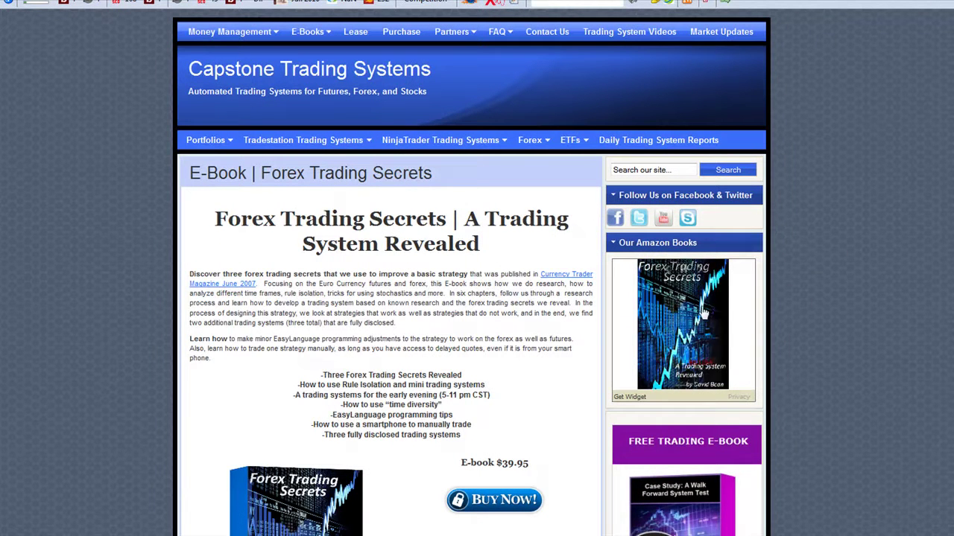
# - Scroll the Forex Trading Secrets e-book page down to its $39.95 and $100.00 Buy Now options
pyautogui.moveTo(307, 32)
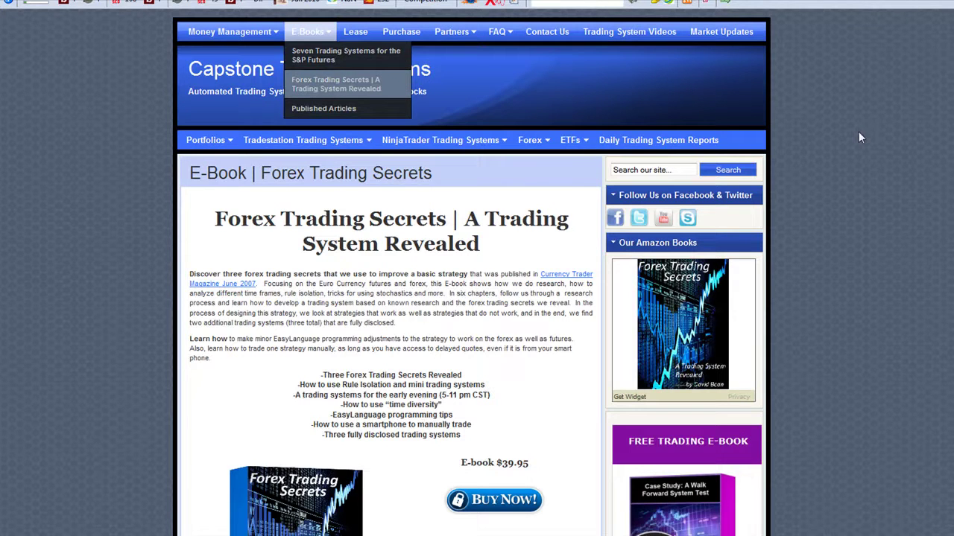
pyautogui.scroll(-5, 427, 352)
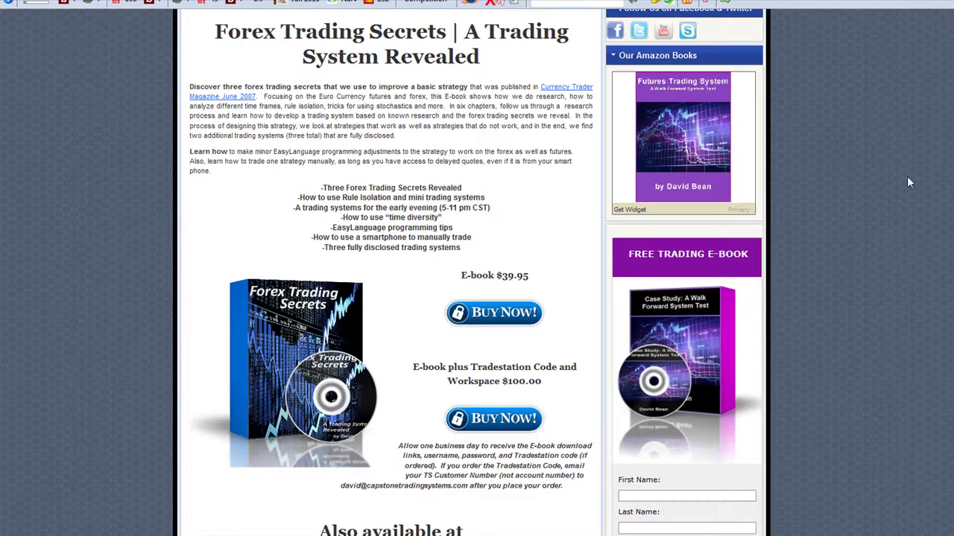
pyautogui.scroll(-4, 951, 140)
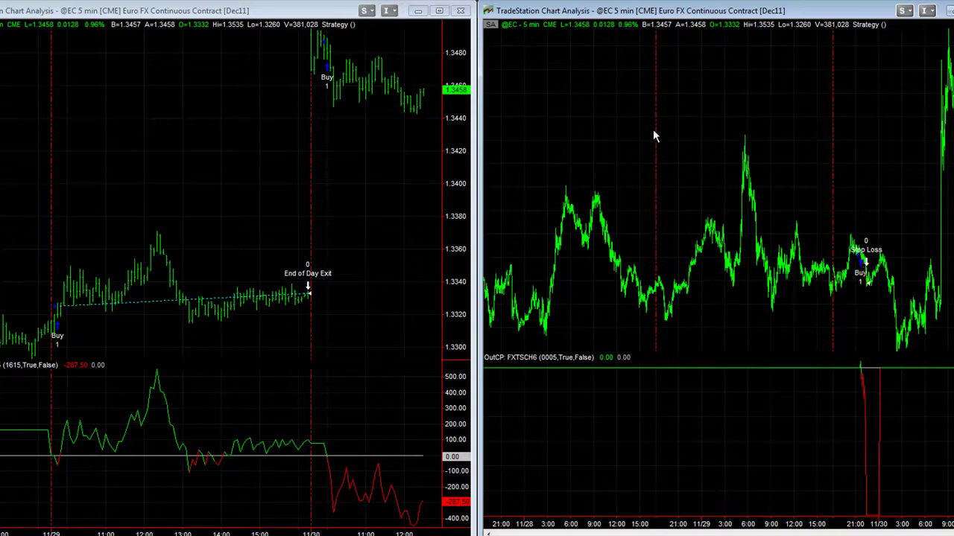
pyautogui.moveTo(656, 134)
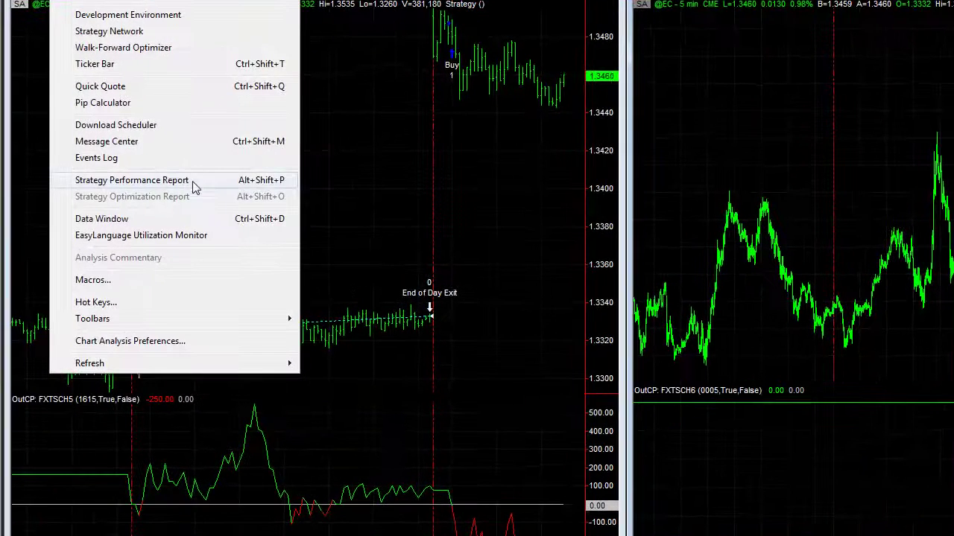
pyautogui.click(95, 170)
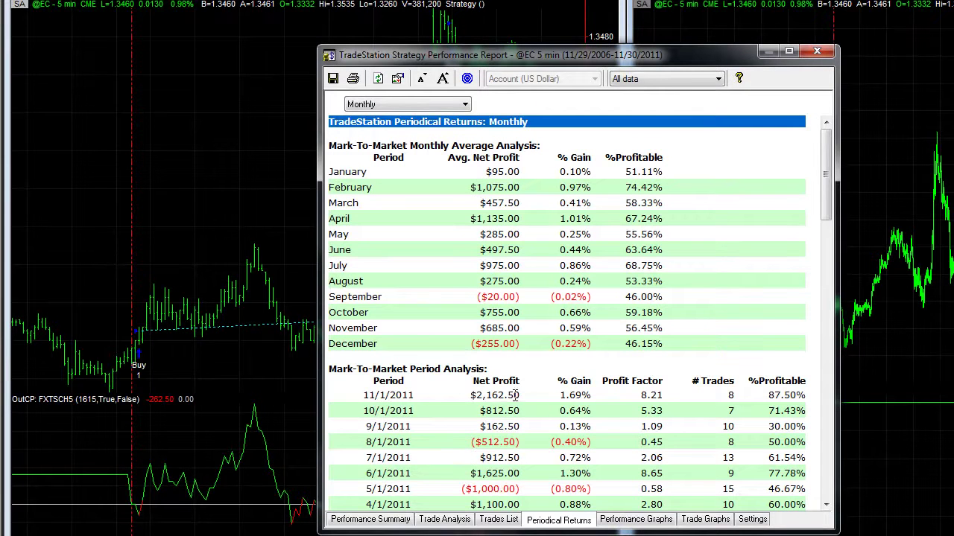
pyautogui.moveTo(481, 395); pyautogui.dragTo(571, 385)
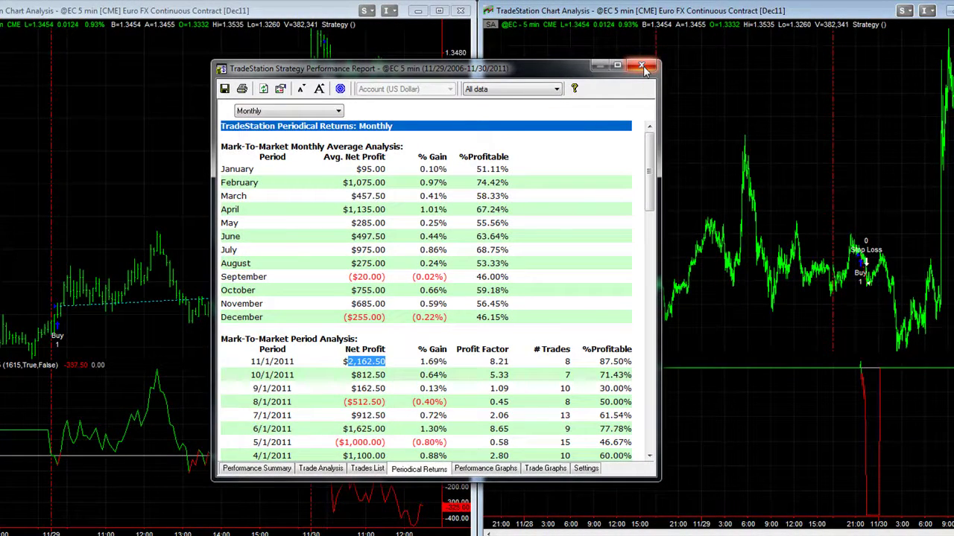
pyautogui.click(643, 66)
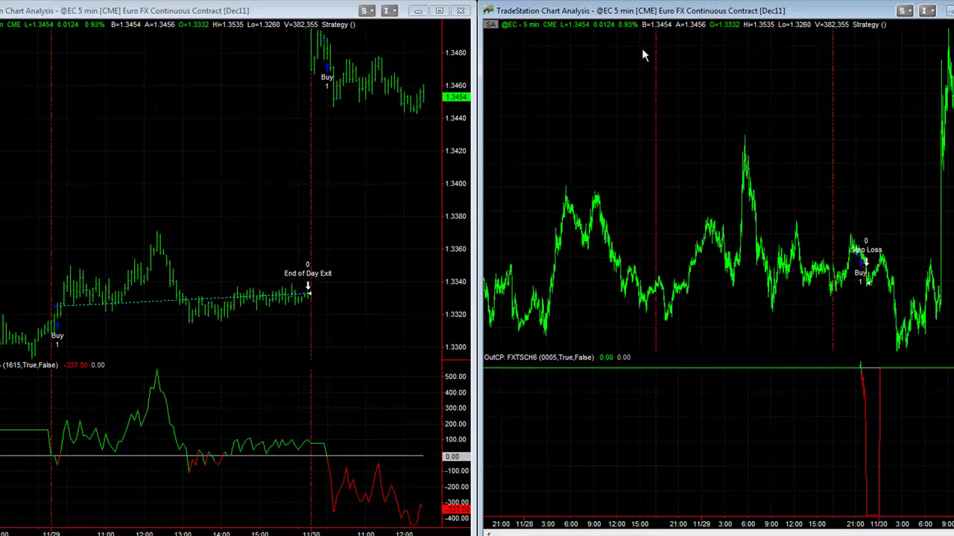
pyautogui.doubleClick(618, 10)
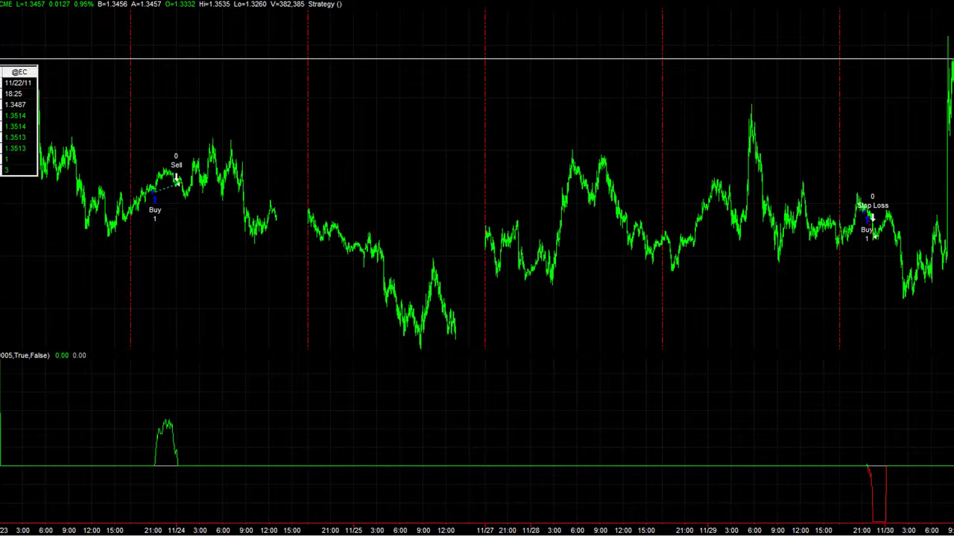
pyautogui.middleClick(167, 117)
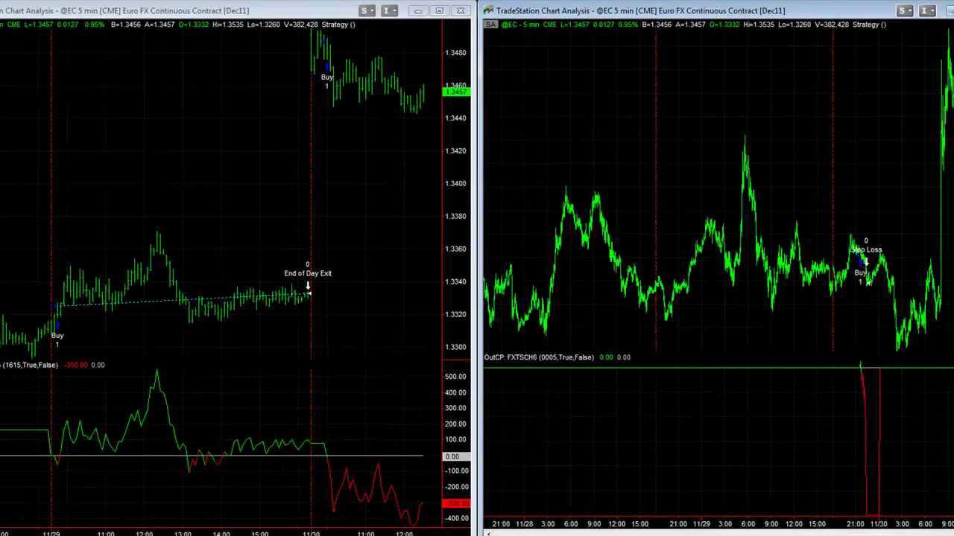
pyautogui.click(128, 178)
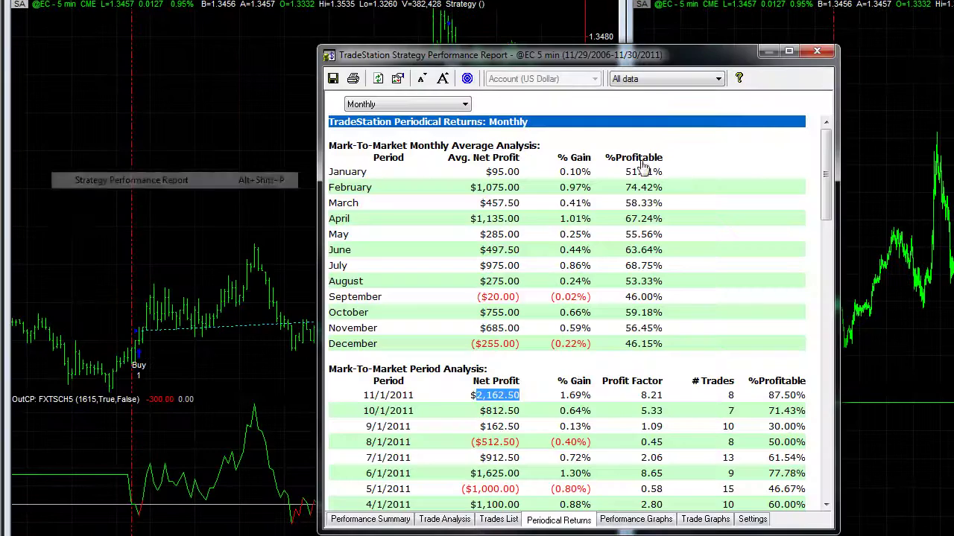
pyautogui.click(365, 519)
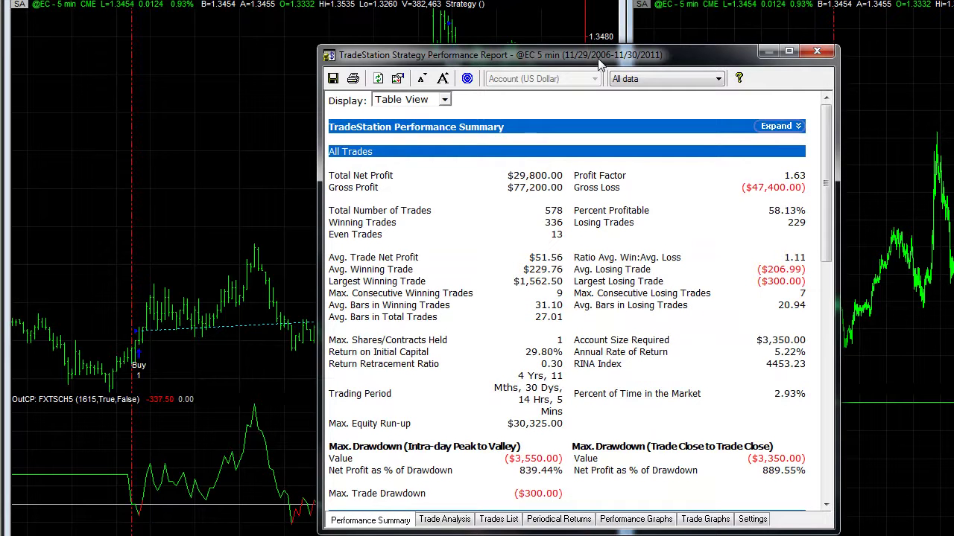
pyautogui.click(618, 520)
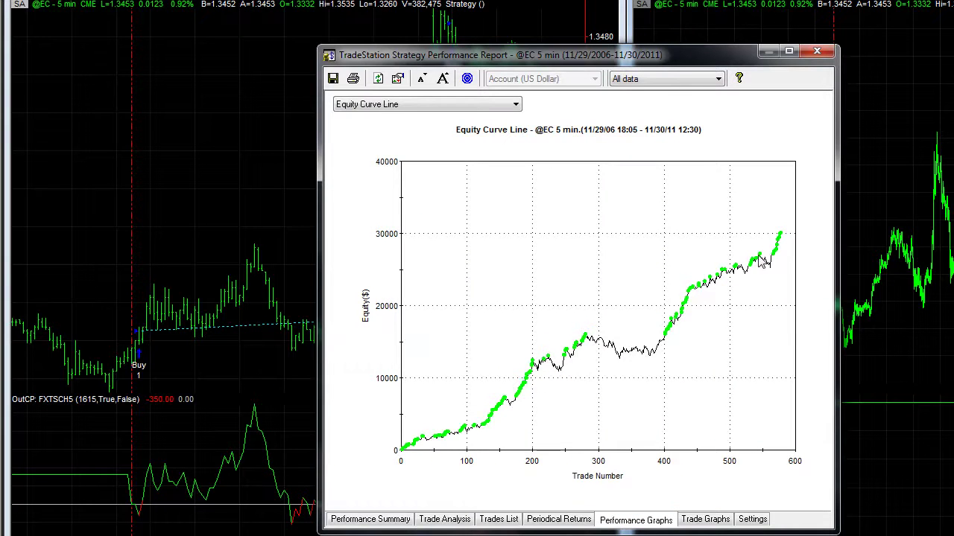
pyautogui.moveTo(601, 389); pyautogui.dragTo(663, 394)
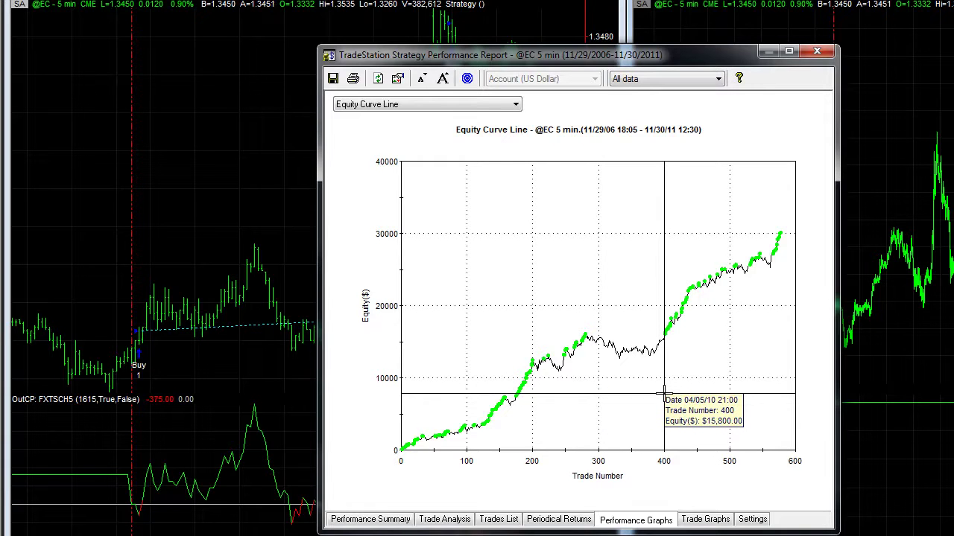
pyautogui.moveTo(663, 394); pyautogui.dragTo(637, 407)
pyautogui.moveTo(775, 300); pyautogui.dragTo(773, 312)
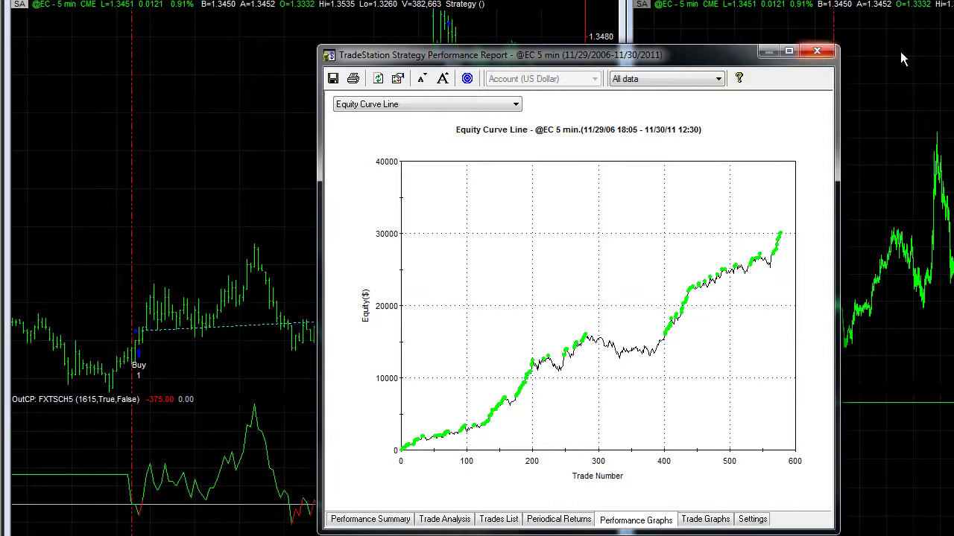
pyautogui.click(817, 51)
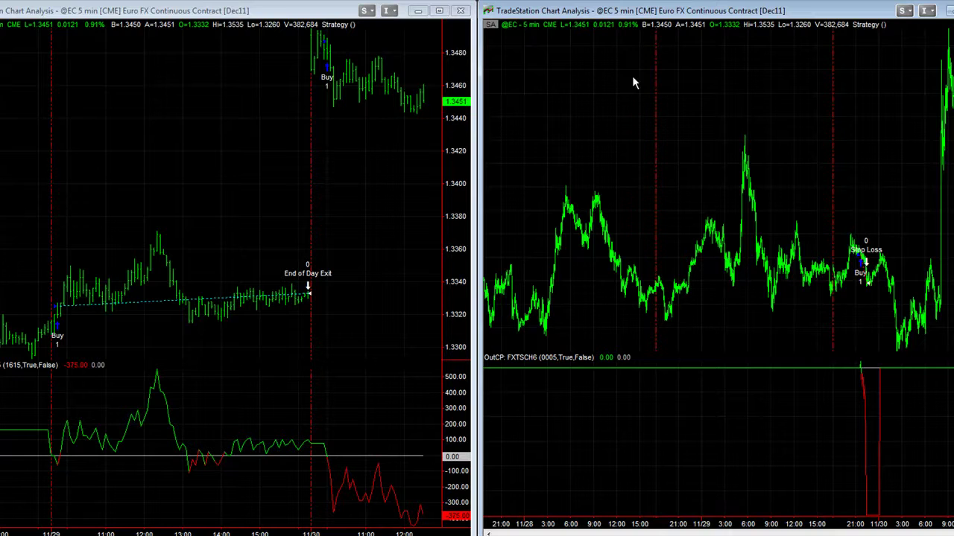
pyautogui.doubleClick(628, 15)
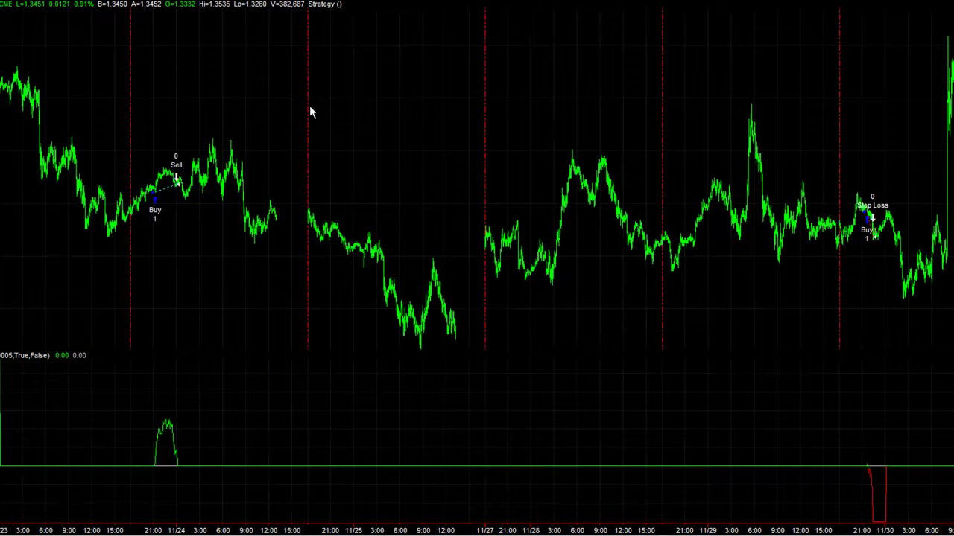
pyautogui.middleClick(142, 111)
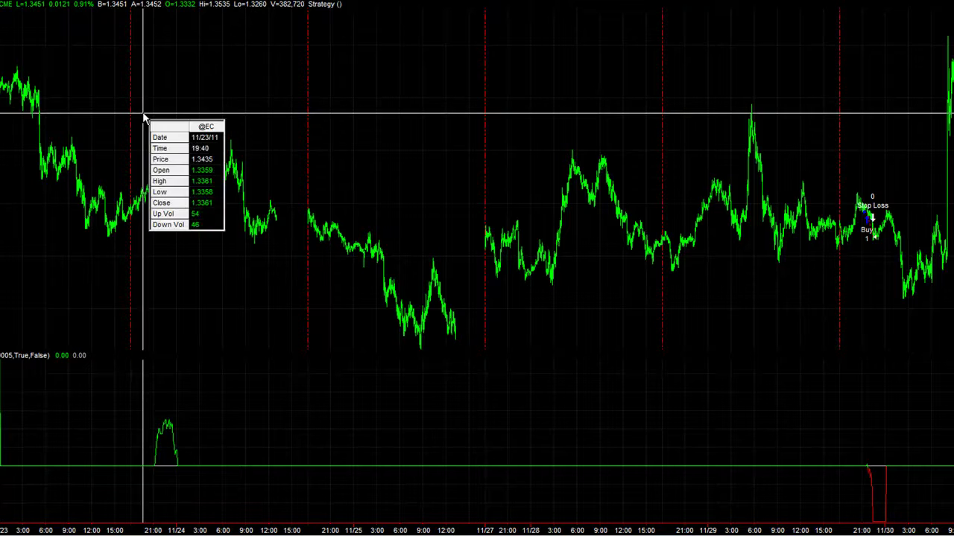